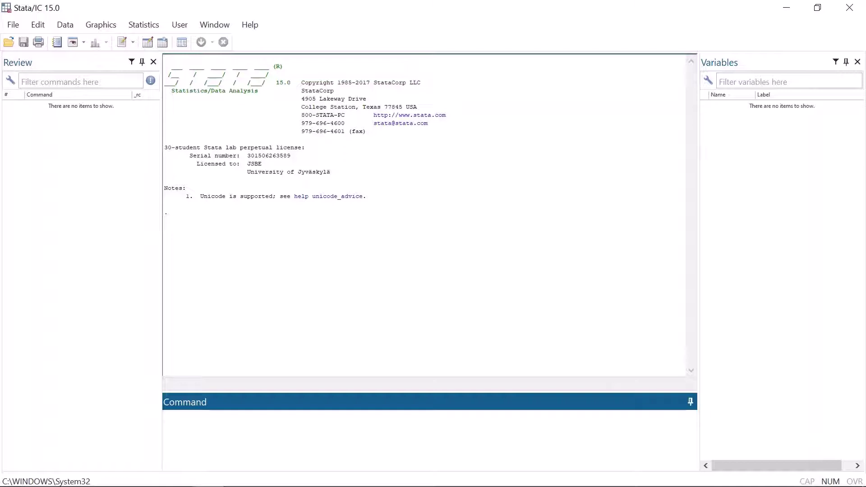
Load auto.dta with sysuse auto, then run the misspelled 'cler' to get error r(199)
text(sysuse auto)
key(Return)
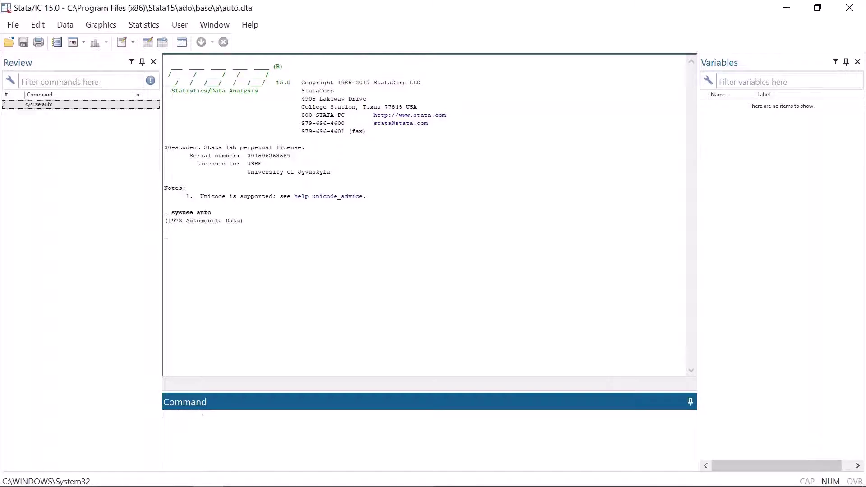
text(cler)
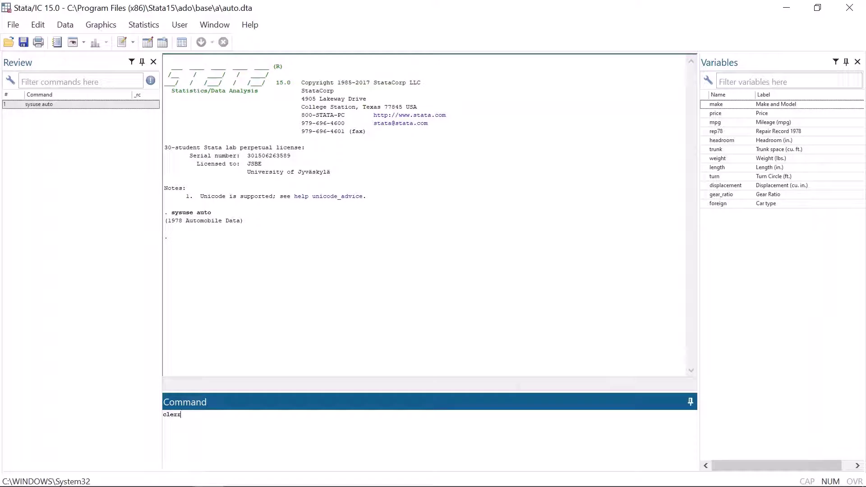
key(Return)
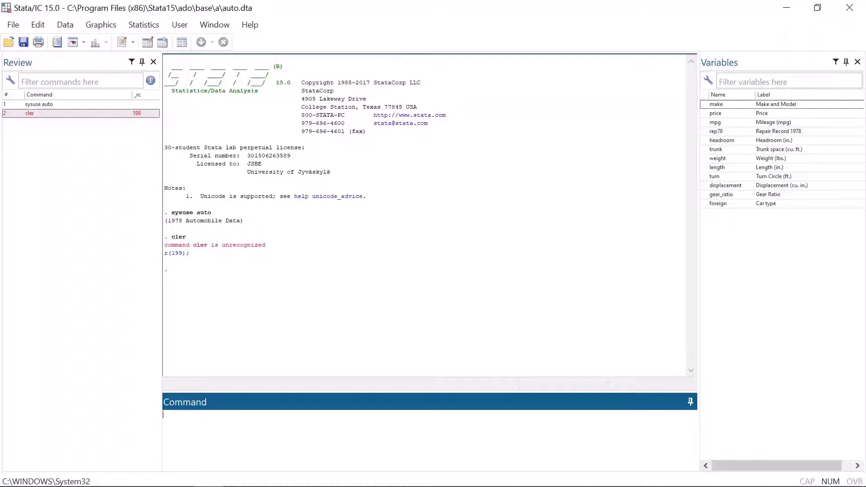
Run the misspelled command 'sun mpg' to get 'command sun is unrecognized' r(199)
text(sum)
key(BackSpace)
text(n mpg)
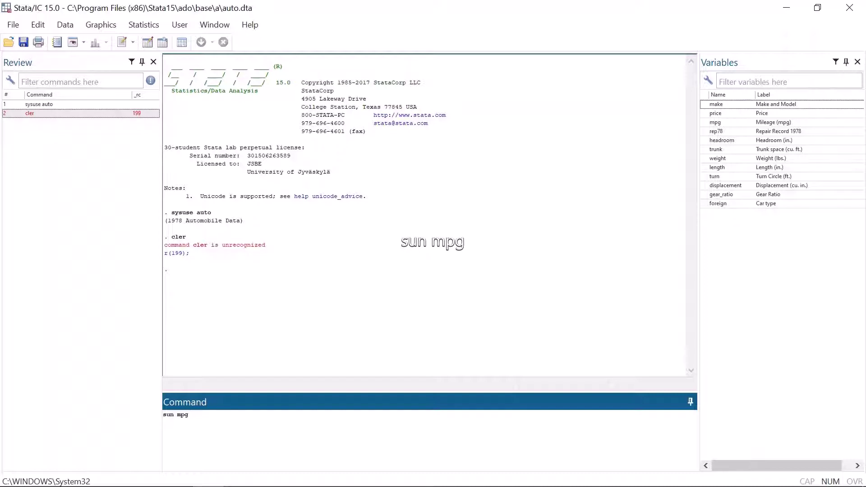
key(Return)
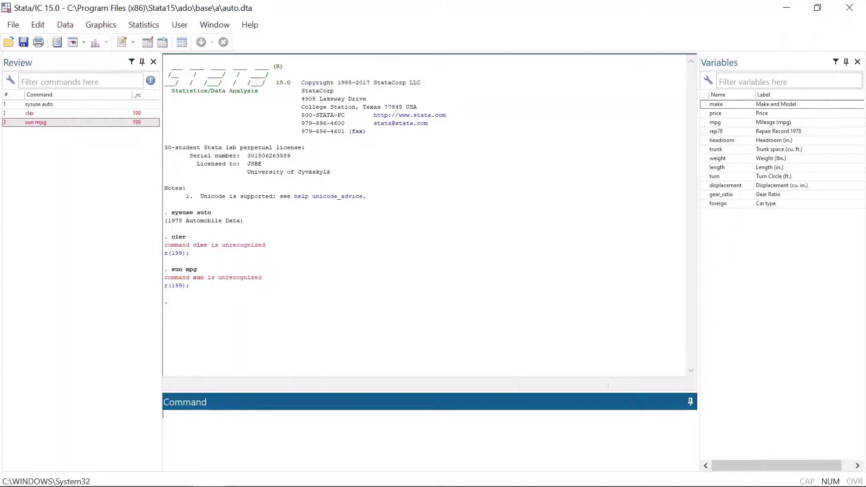
Run 'sum mpk' for error r(111), then 'sum mpg' showing 74 obs, mean 21.2973
text(sum mpk)
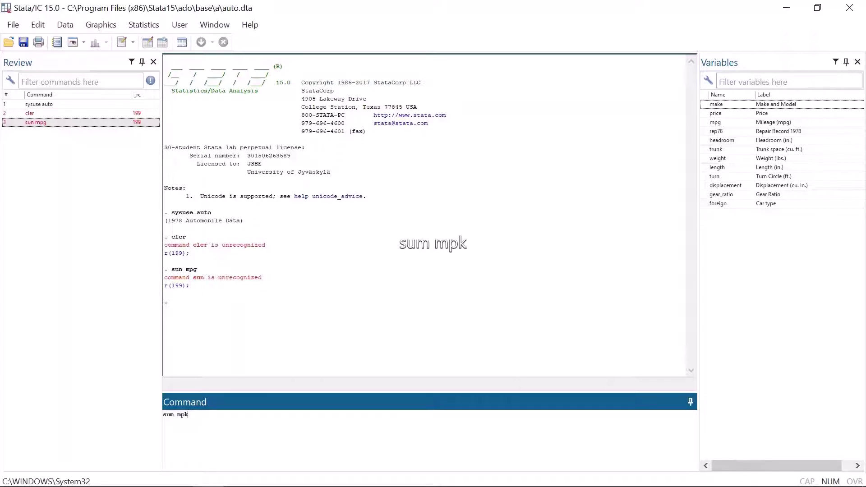
key(Return)
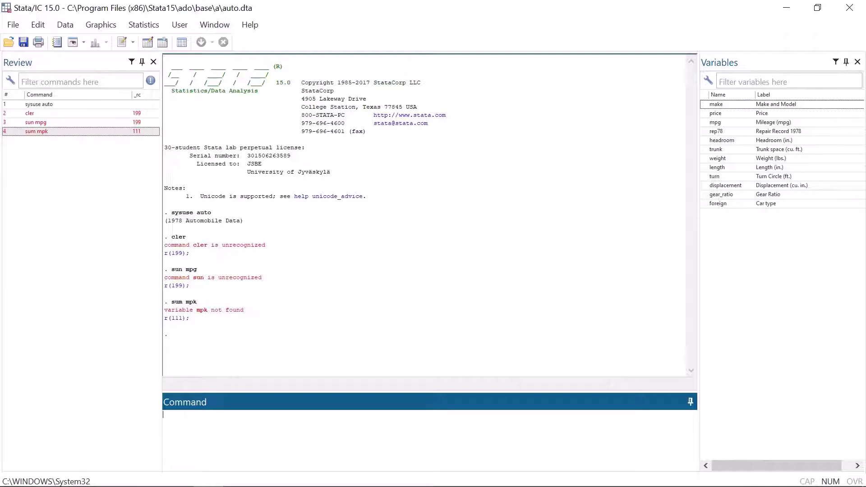
text(sum mpg)
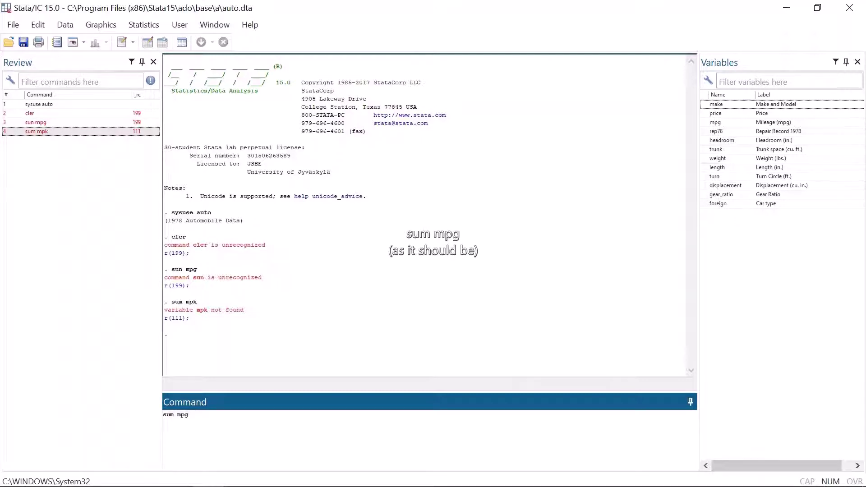
key(Return)
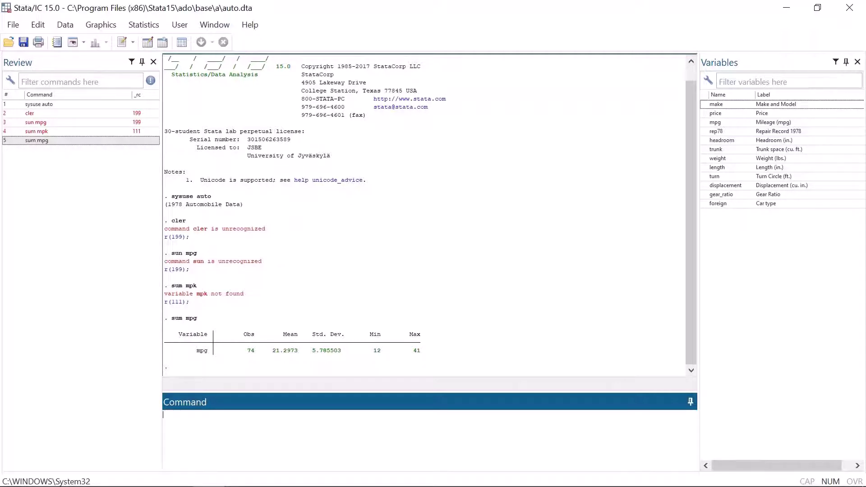
Run 'sum mpg if foreign = 1' for r(198), then correct it to '== 1' (22 cars, mean 24.77273)
text(sum mpg if fo)
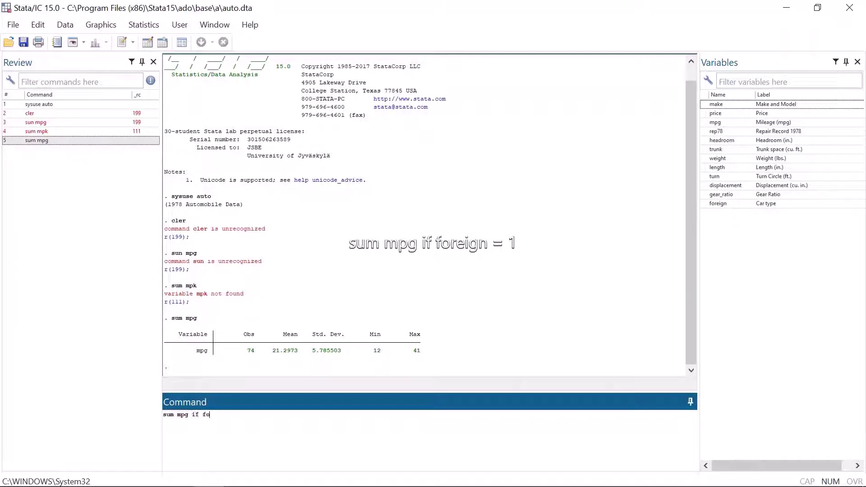
text(reign = 1)
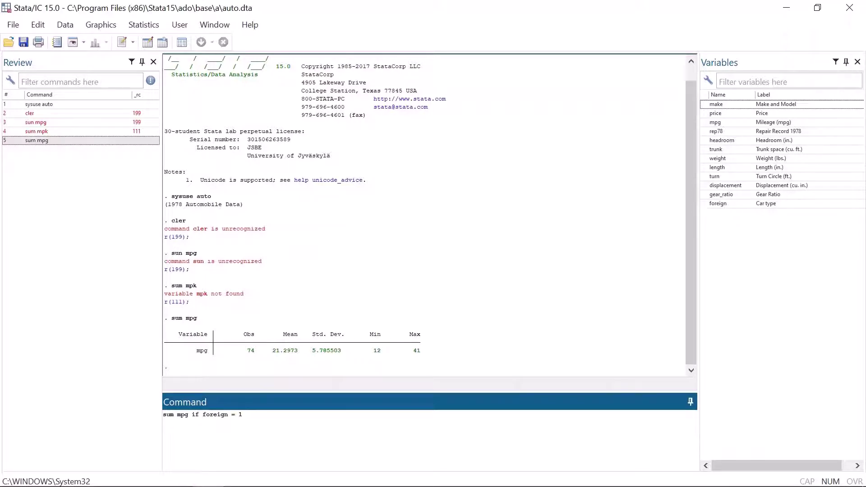
key(Return)
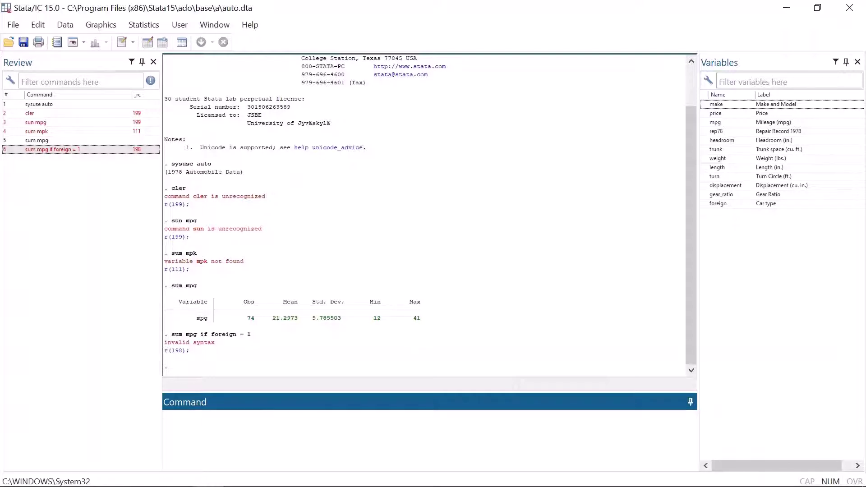
key(Page_Up)
text(== 1)
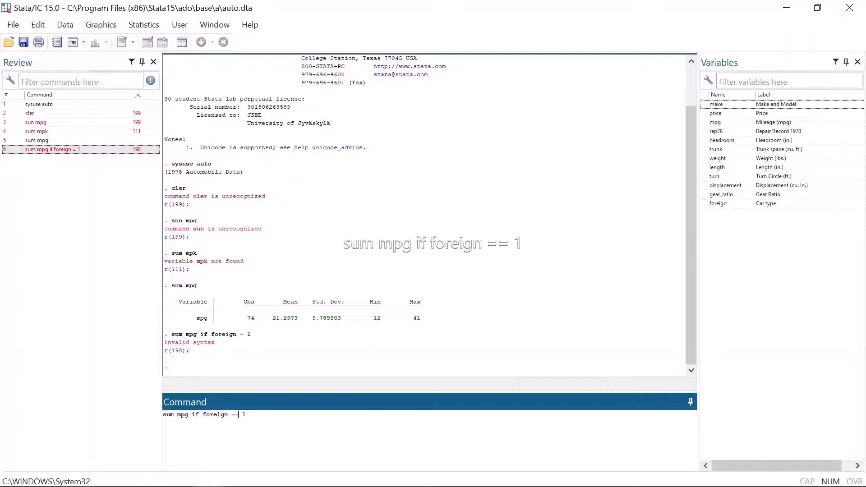
key(Return)
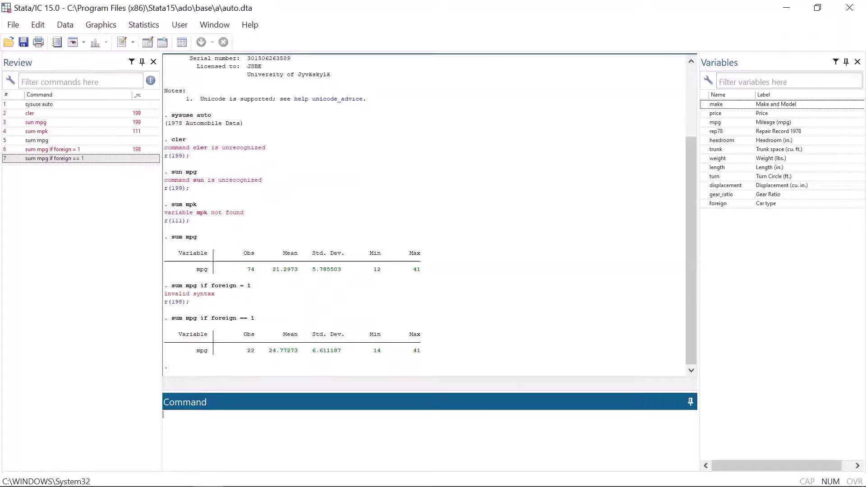
Rerun the foreign-cars summary as 'sum mpg foreign == 1', giving '== invalid name' r(198)
key(Page_Up)
key(BackSpace)
key(BackSpace)
key(BackSpace)
key(Return)
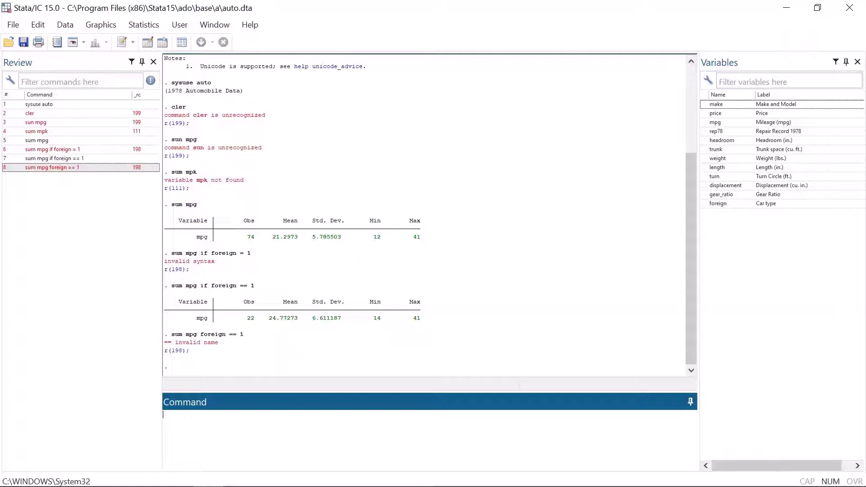
Run five gen commands, creating var1 and var_2 while var&1, 1var and the too-long name fail
text(gen var&1 = 1 gen 1var = 1 gen var1 = 1 gen var_2 = 2 gen variableNameIsTooLongMaxIs32Characters = 3)
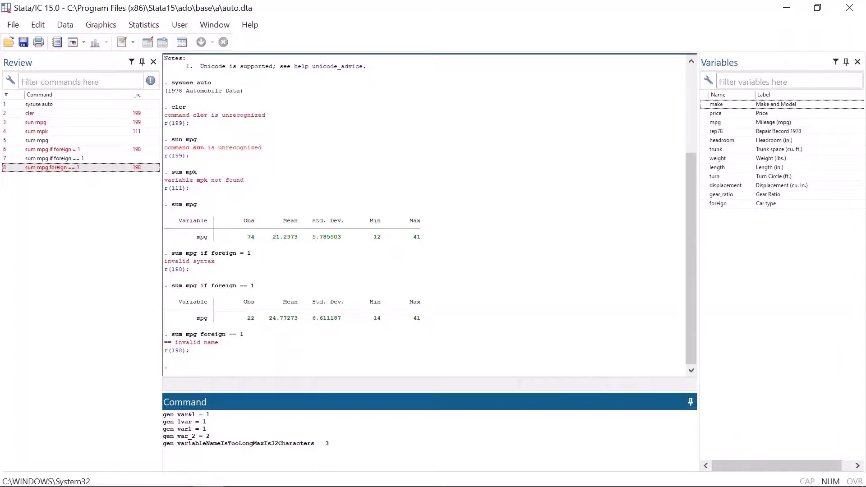
key(Return)
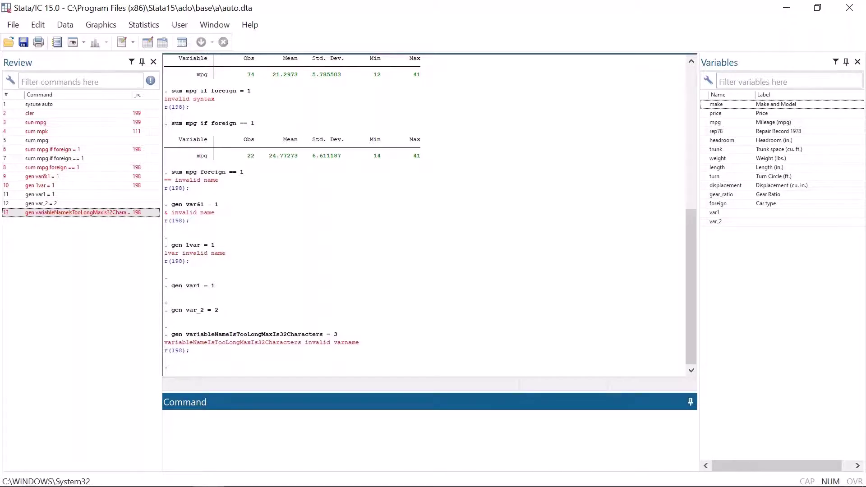
Run 'reg mpg foreign make', which fails with 'no observations' r(2000) because make is a string
text(reg mpg foreign make)
key(Return)
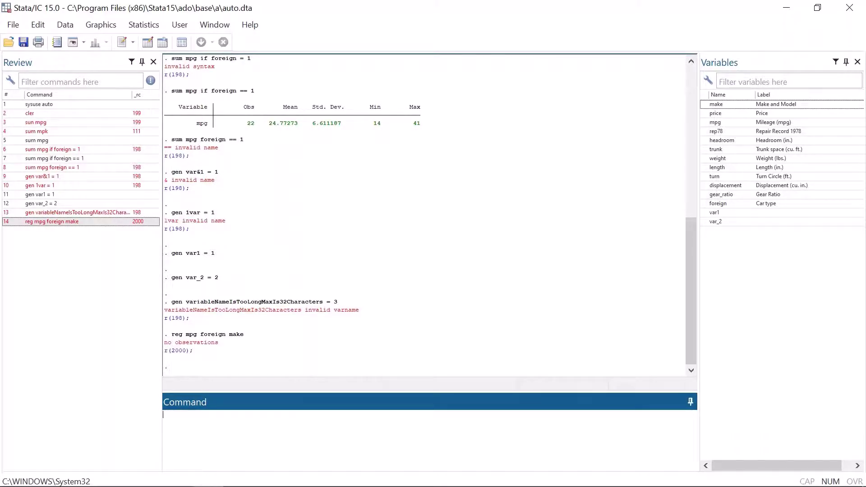
Create the all-missing variable with 'gen test = .', then run 'reg mpg foreign test' for r(2000)
text(gen test)
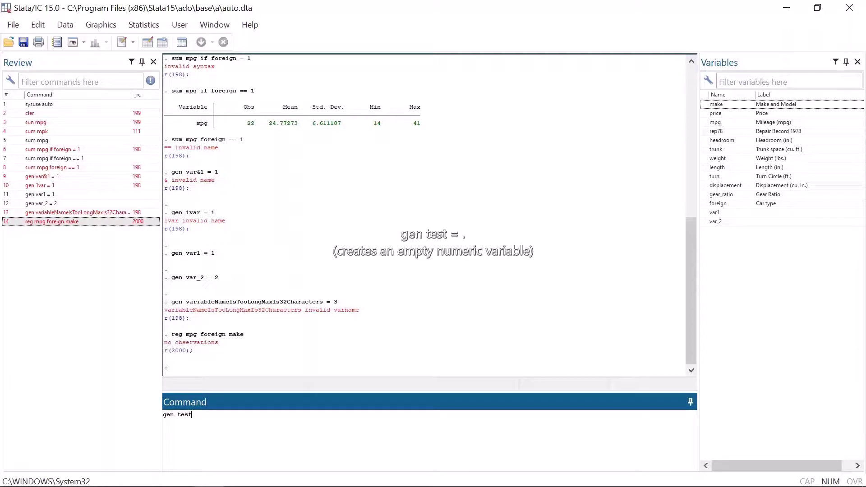
text( = .)
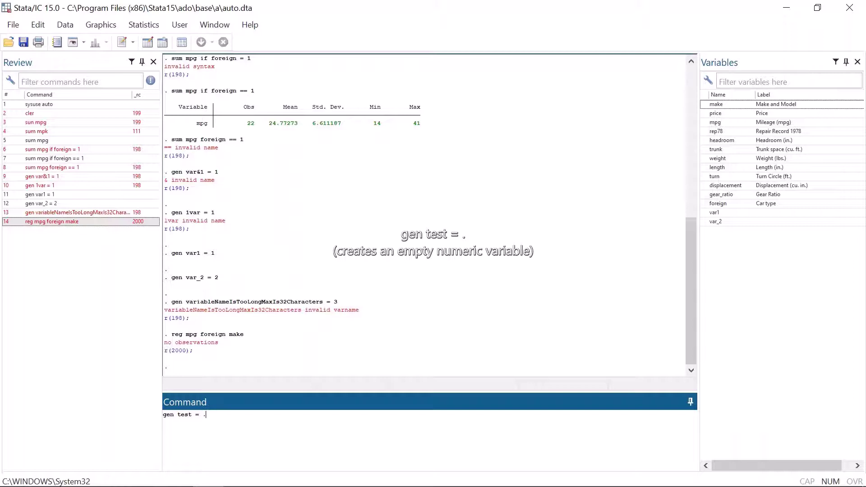
key(Return)
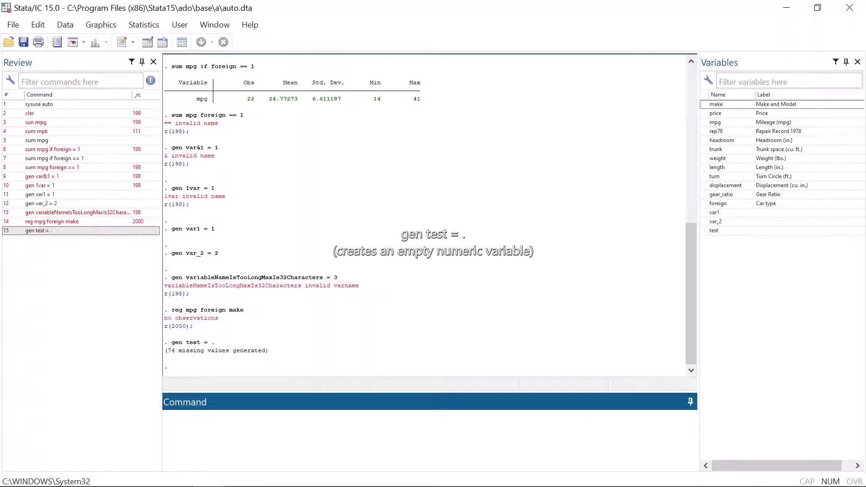
text(reg )
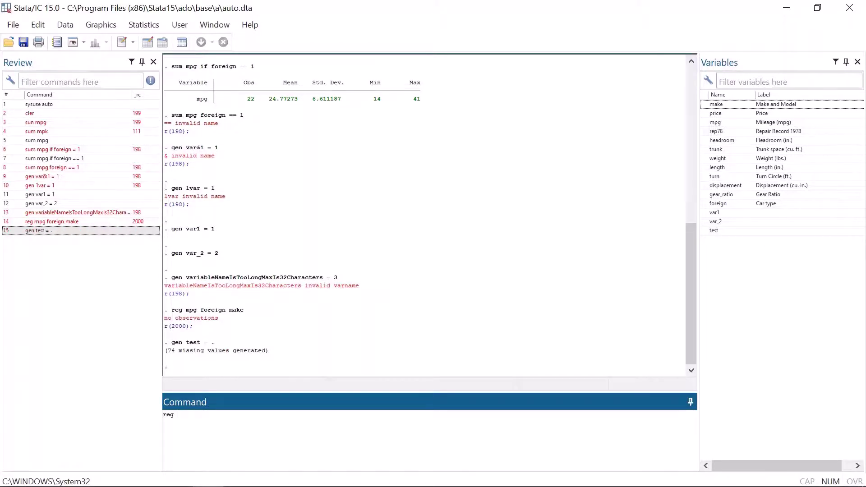
text(mpg foreign t)
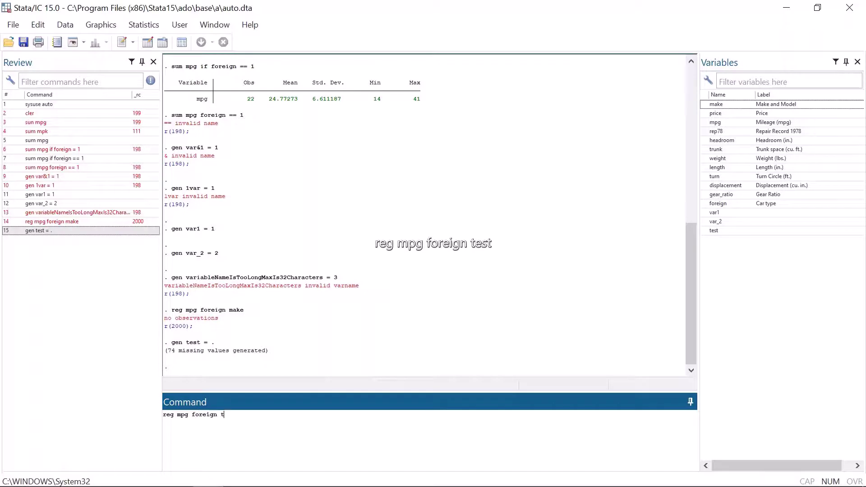
text(est)
key(Return)
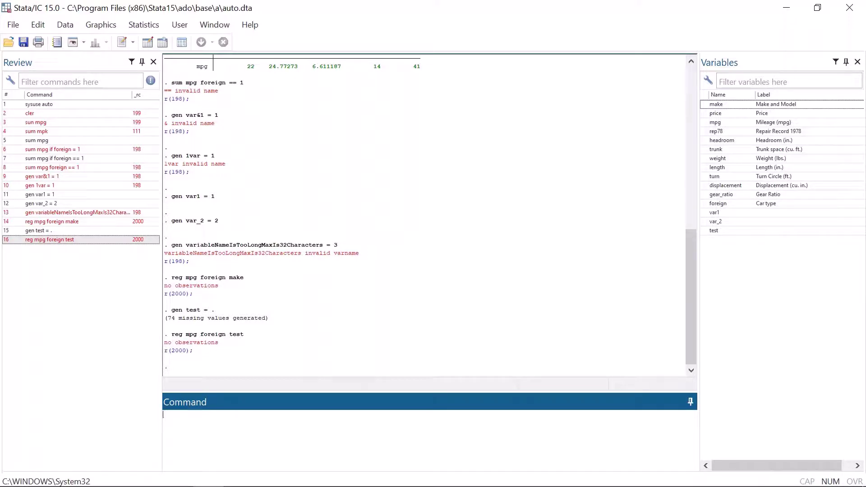
Open the Data Editor with 'browse' and scroll the rows to confirm test is entirely missing
text(browse)
key(Return)
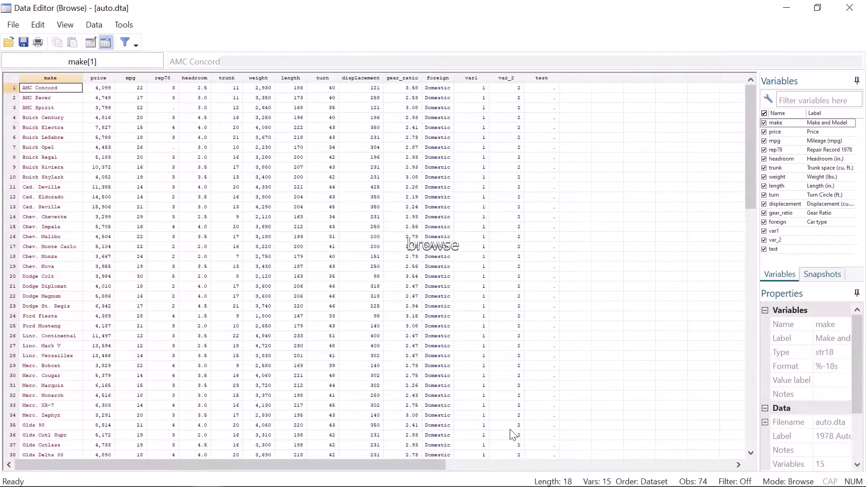
scroll(514, 434, down, 15)
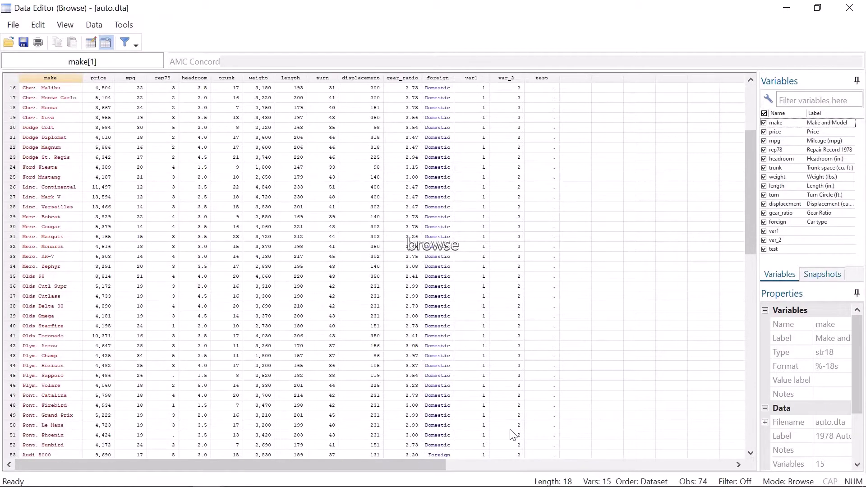
scroll(513, 435, up, 12)
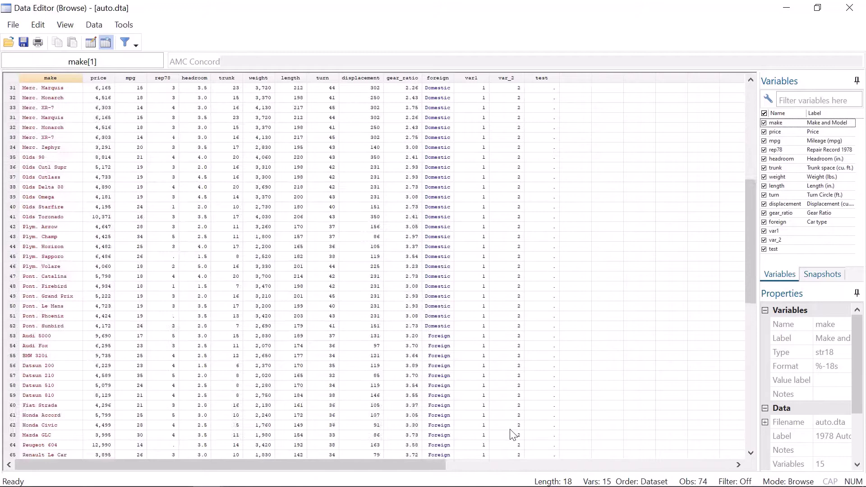